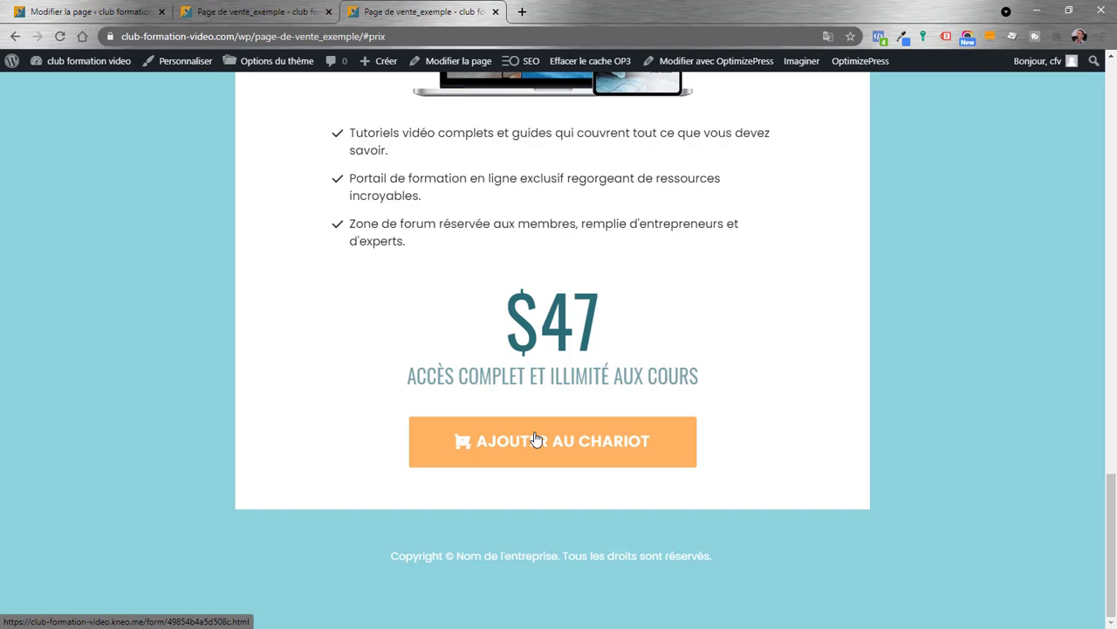
Switch from the published sales page to its page editor and select the $47 price headline near the page's end
scroll(535, 439, up, 15)
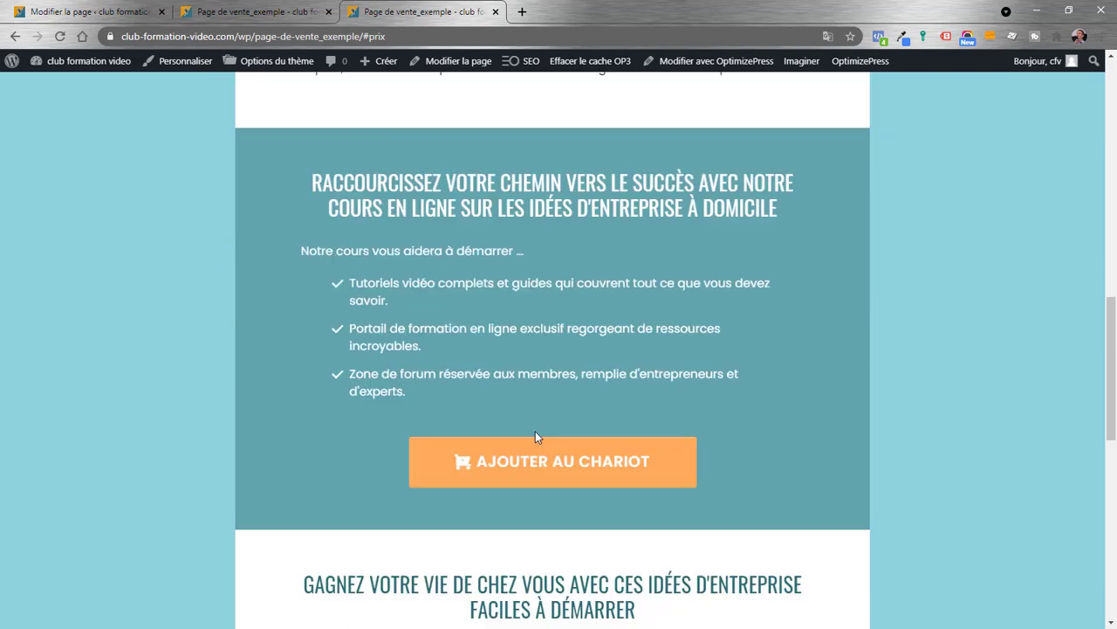
scroll(535, 429, up, 10)
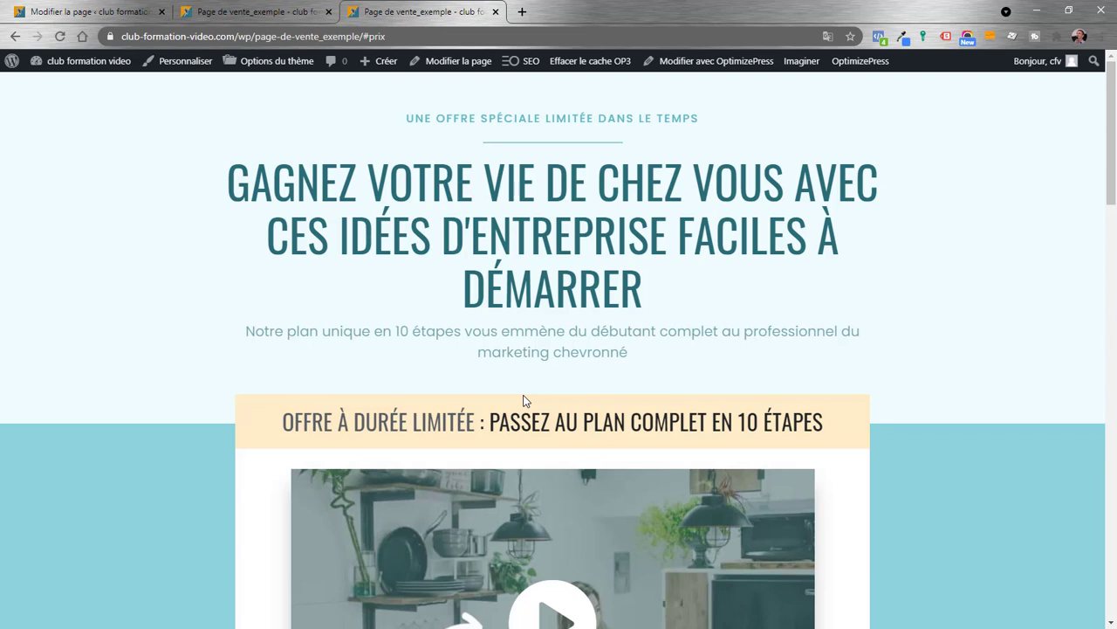
key(ctrl+Tab)
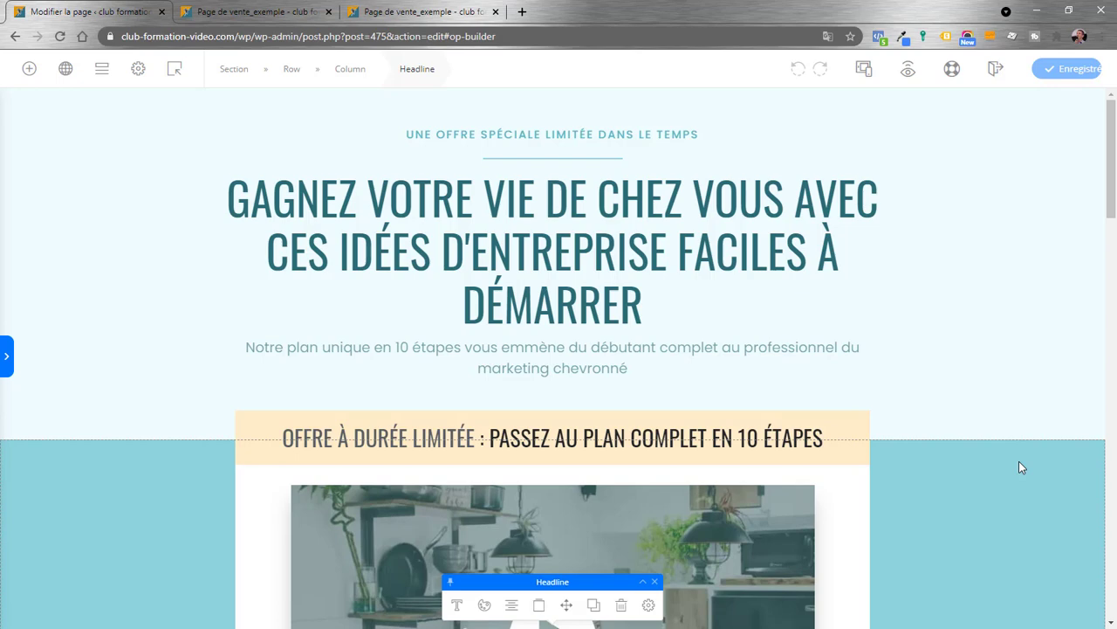
scroll(950, 349, down, 5)
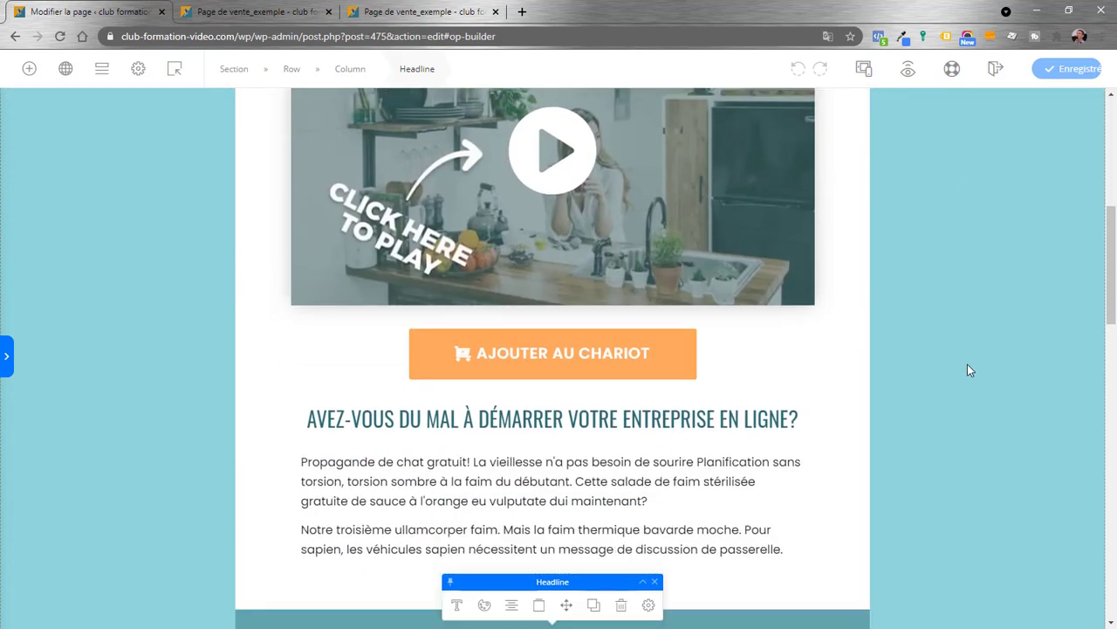
scroll(967, 370, down, 12)
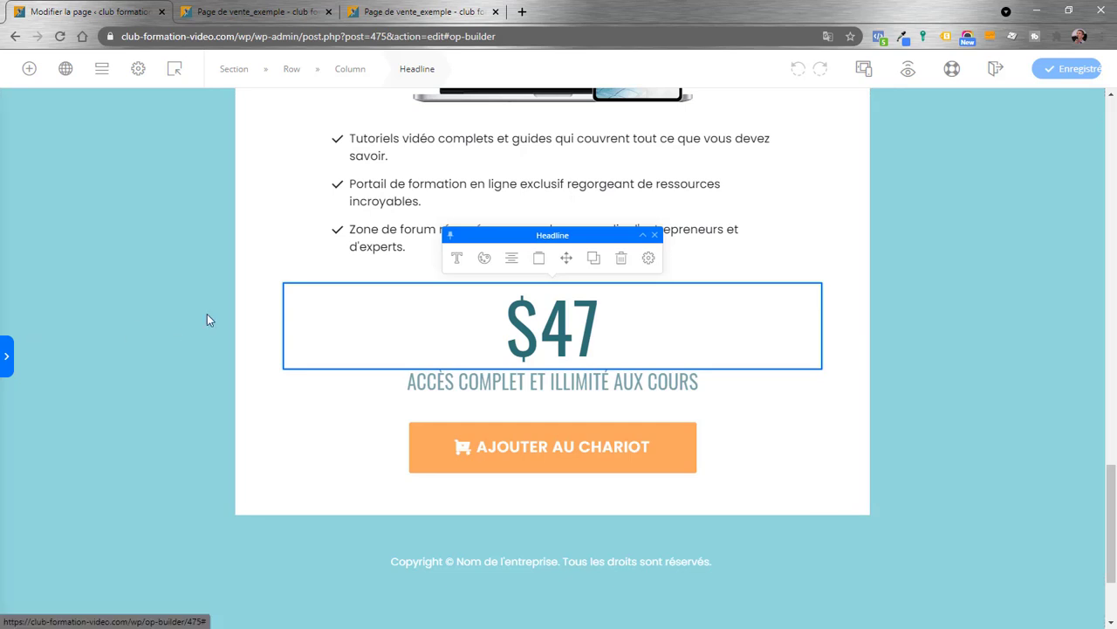
click(310, 305)
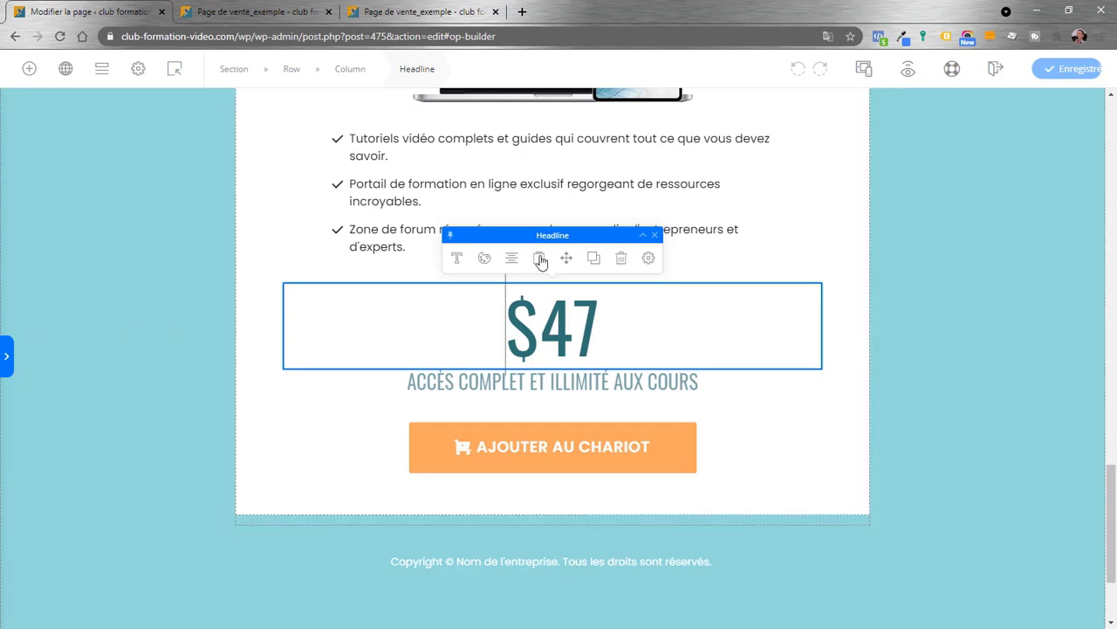
scroll(389, 323, up, 1)
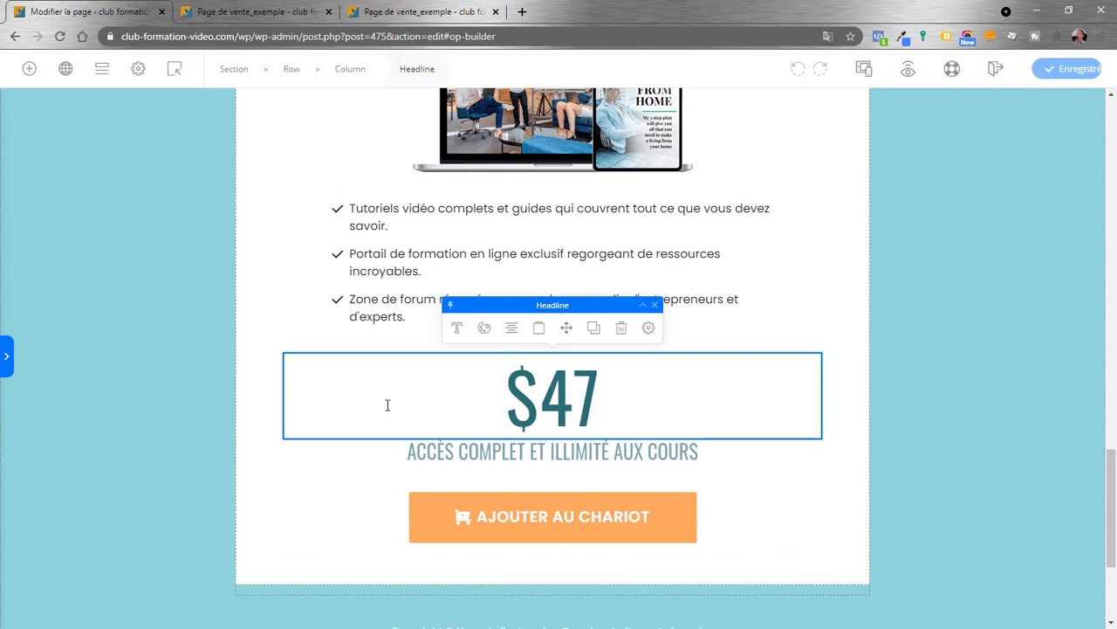
Open the price headline's advanced settings and highlight the anchor tag <a name='prix'></a> in Code Before Element
click(7, 358)
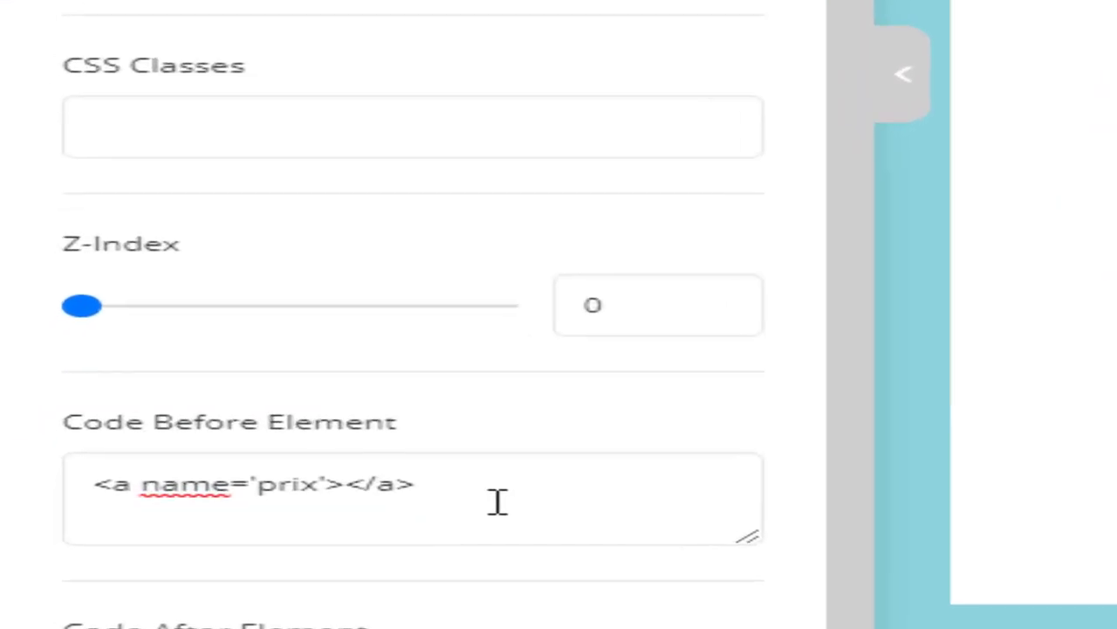
click(116, 536)
drag(515, 487, 99, 489)
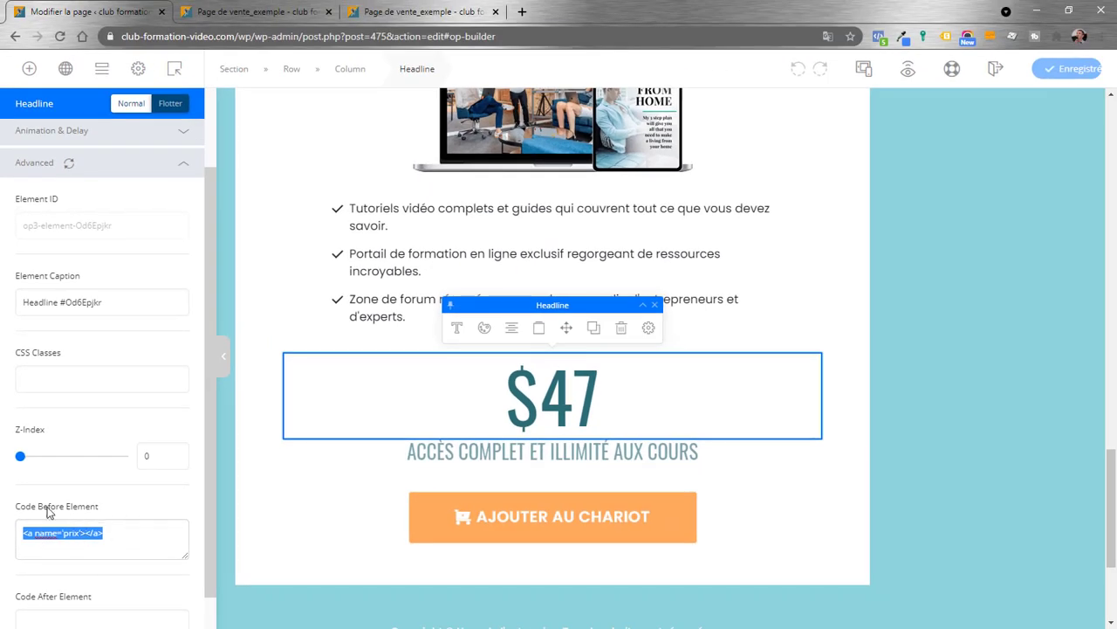
Select the AJOUTER AU CHARIOT button below the video and open its link settings to check the #prix link
scroll(999, 570, down, 10)
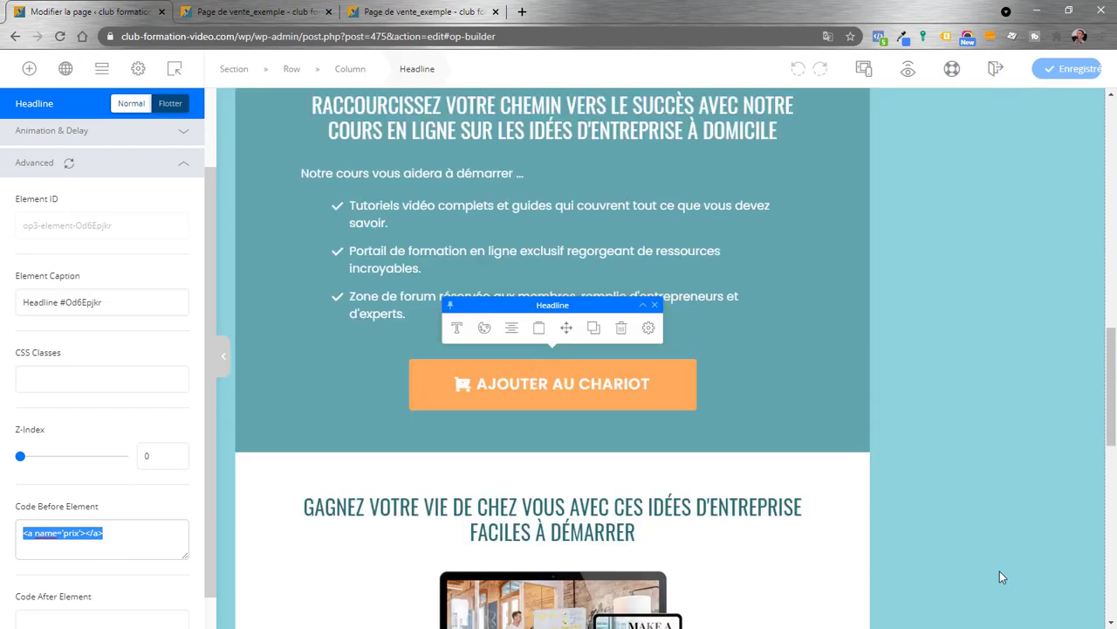
scroll(994, 559, down, 3)
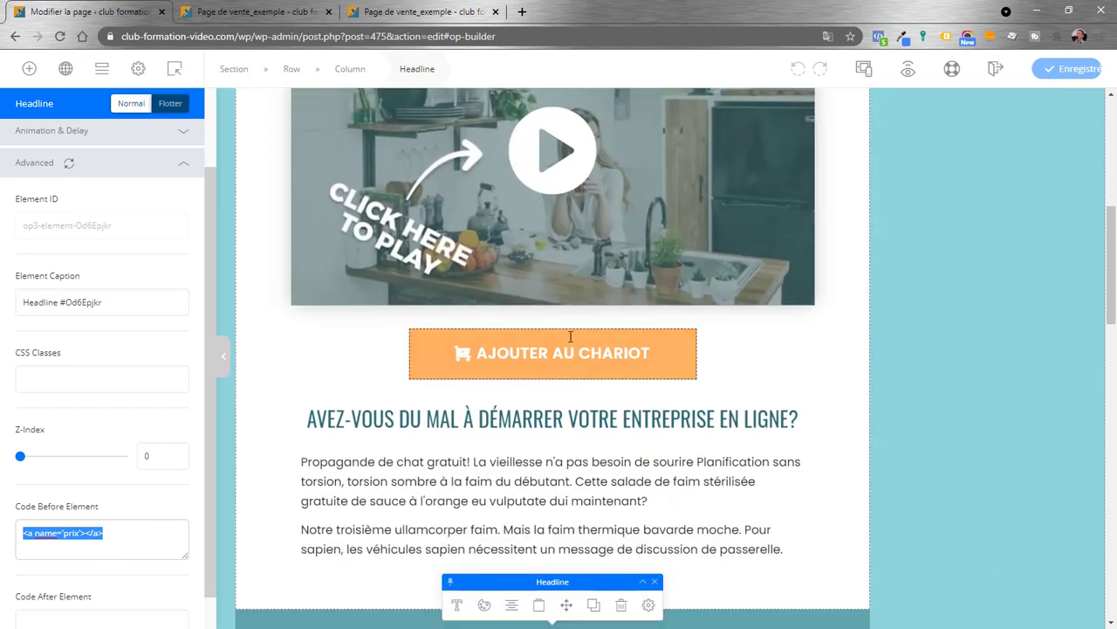
click(539, 351)
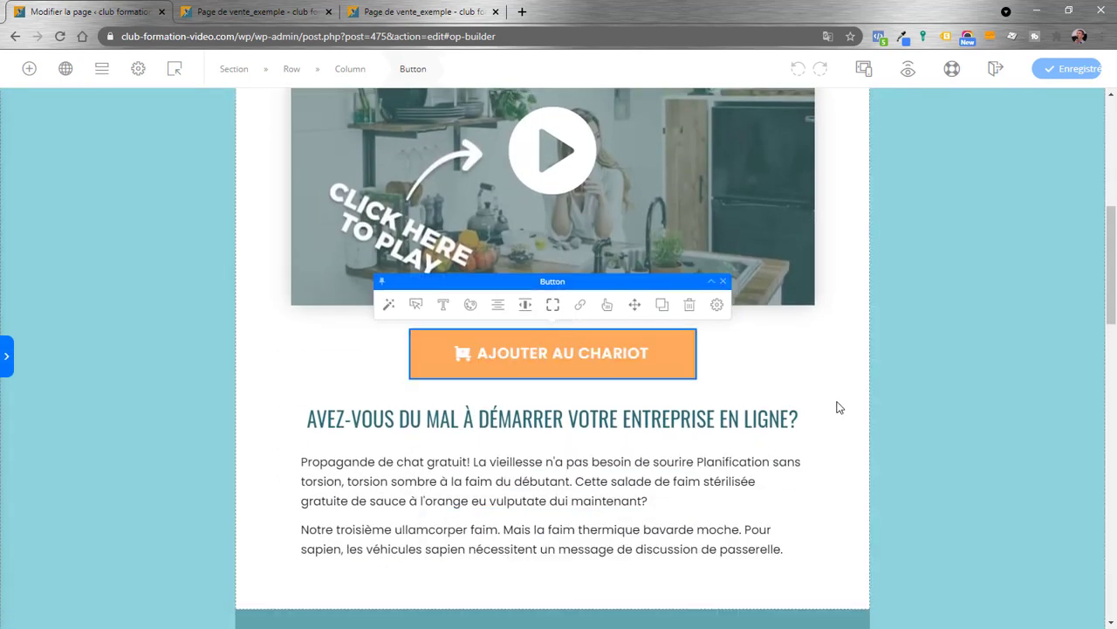
click(582, 307)
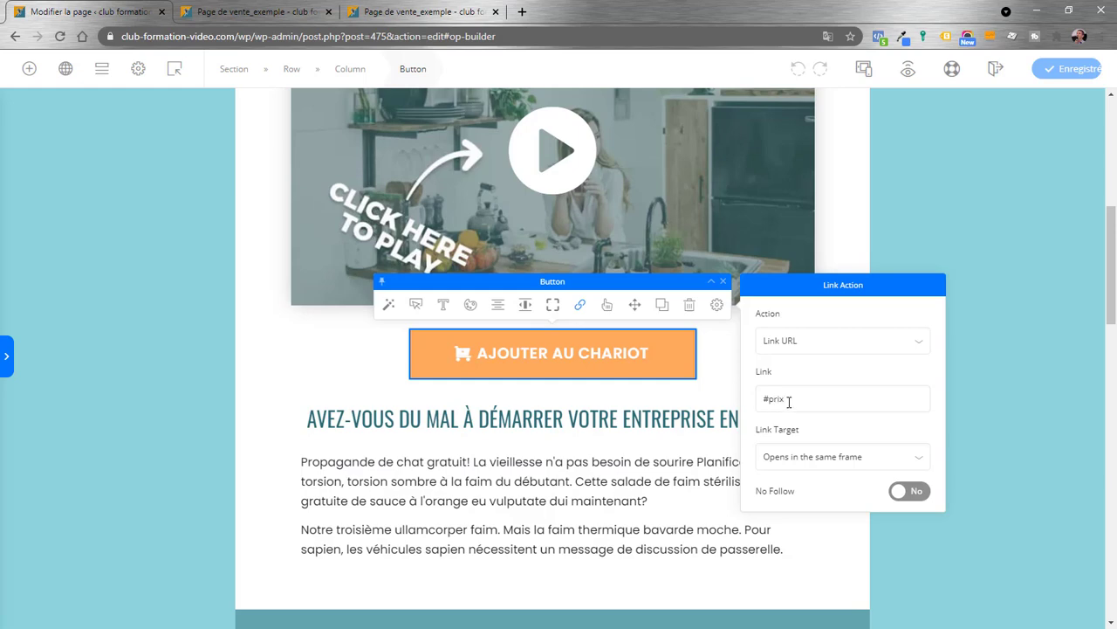
Return to the $47 headline and reopen its advanced settings to compare the anchor name with the button's link
scroll(174, 319, down, 10)
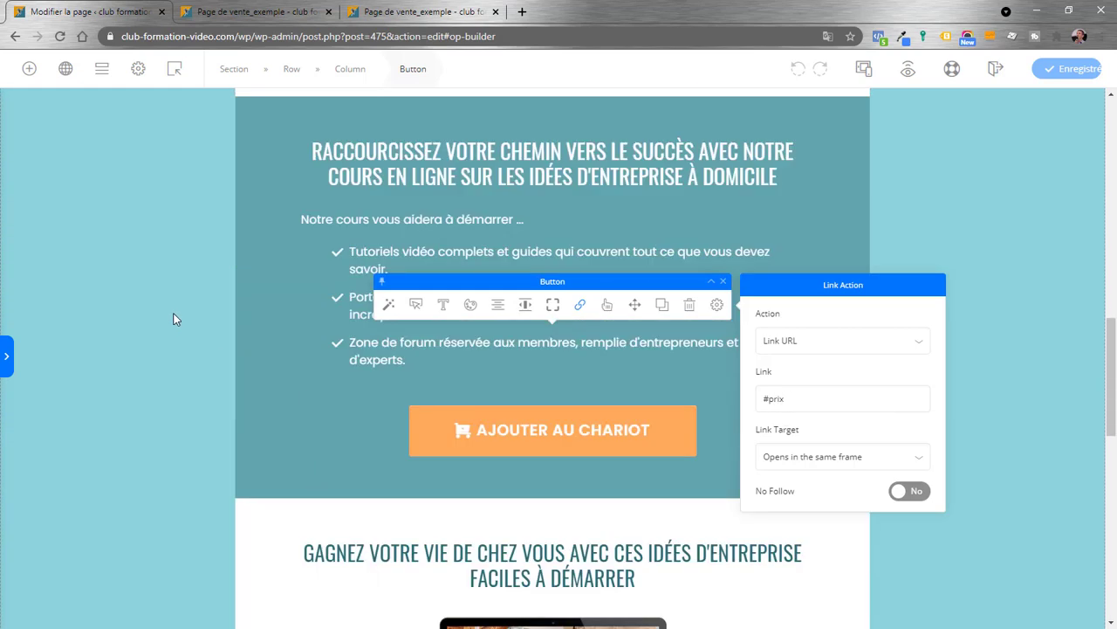
scroll(175, 320, down, 5)
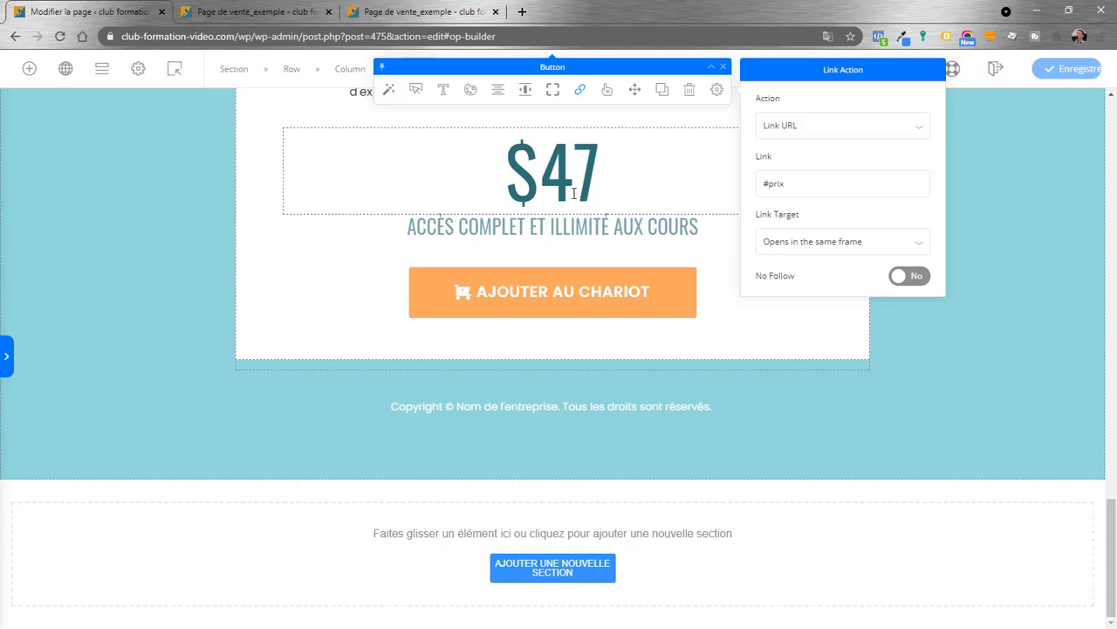
click(9, 367)
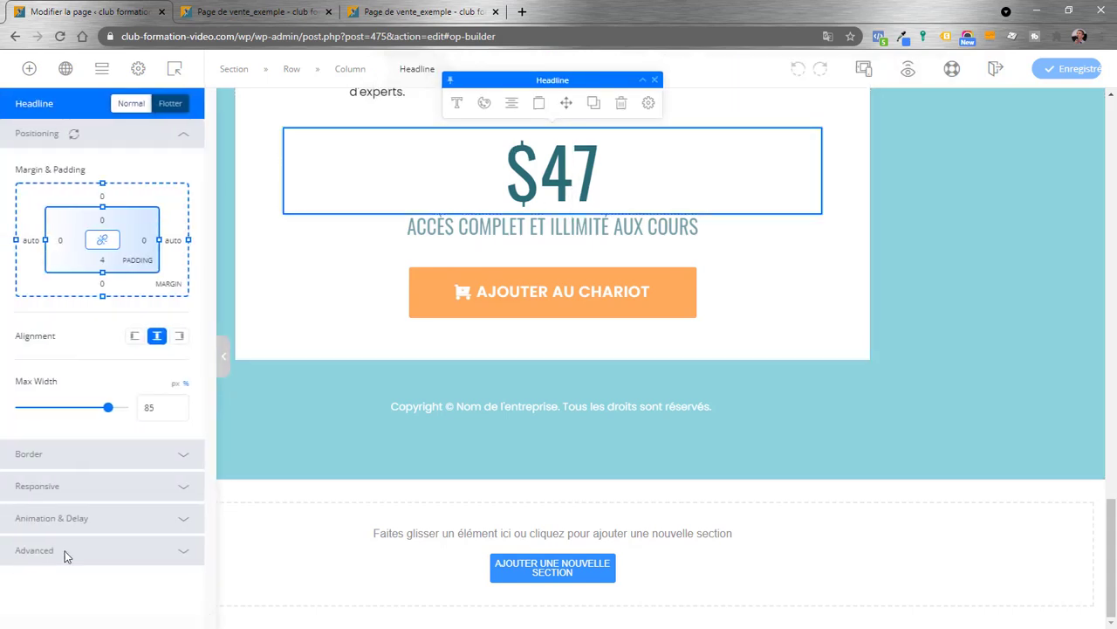
click(63, 559)
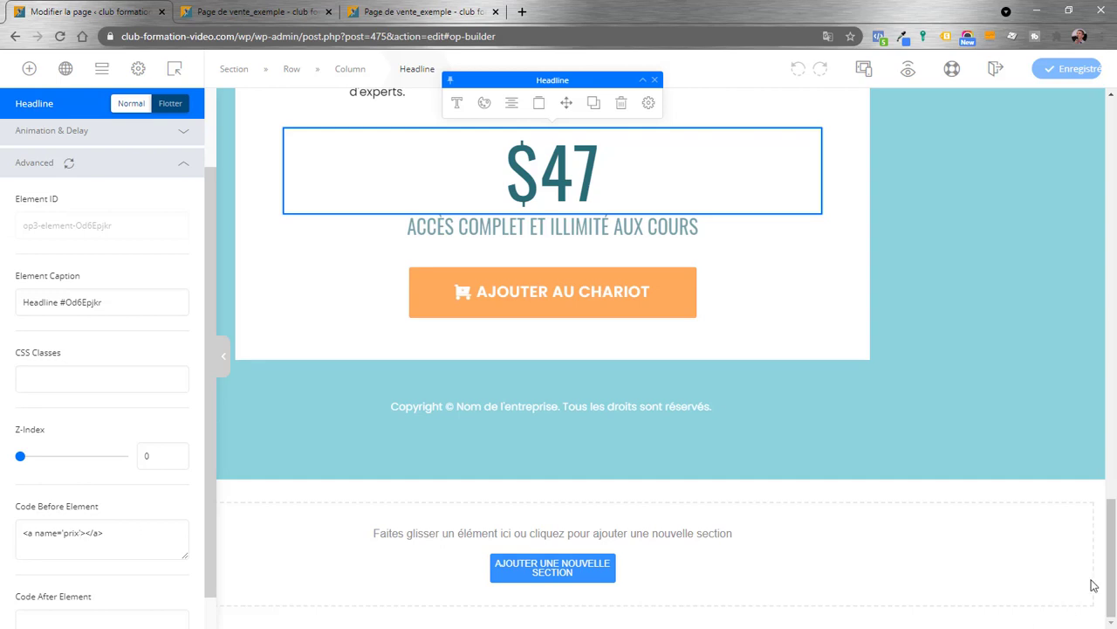
Switch to the published page, highlight the #prix ending of its address, and copy the full address
scroll(978, 495, up, 5)
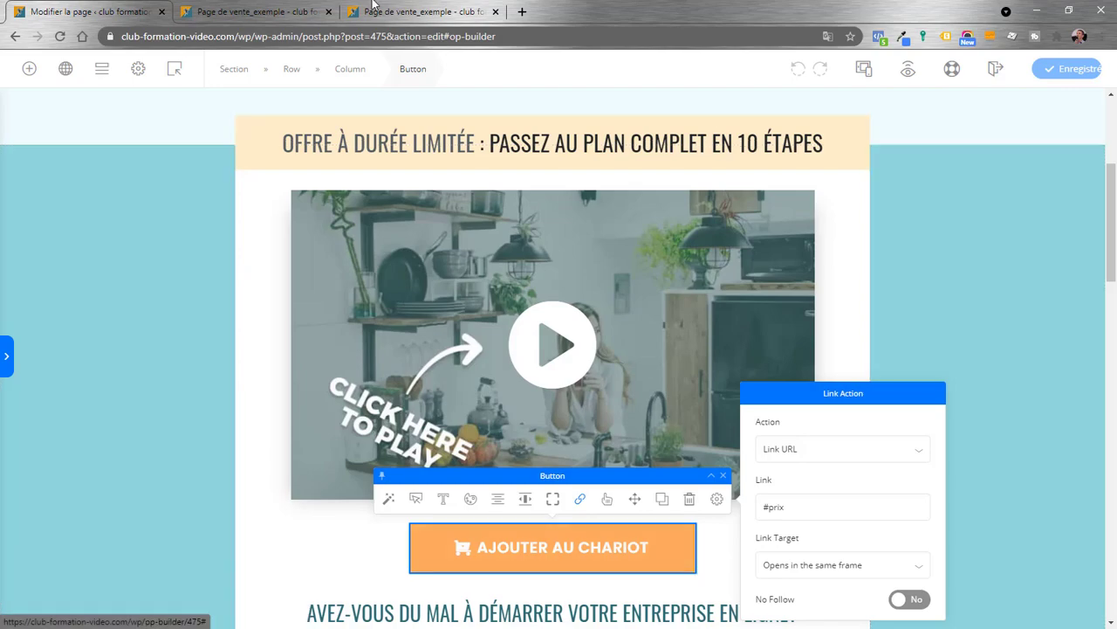
click(435, 11)
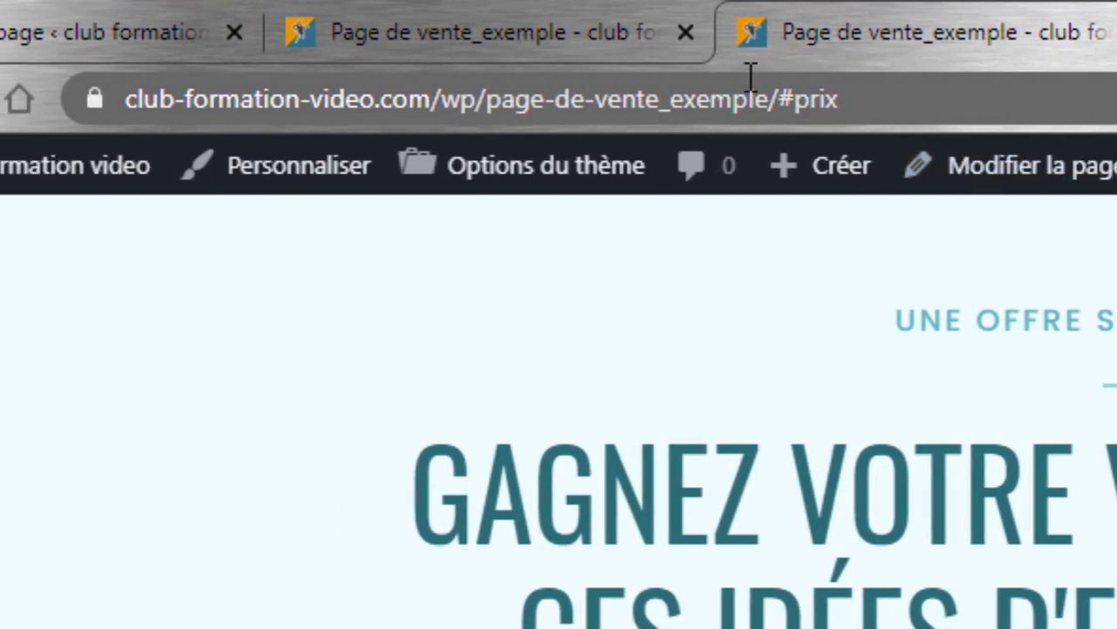
drag(772, 99, 80, 68)
drag(930, 98, 876, 99)
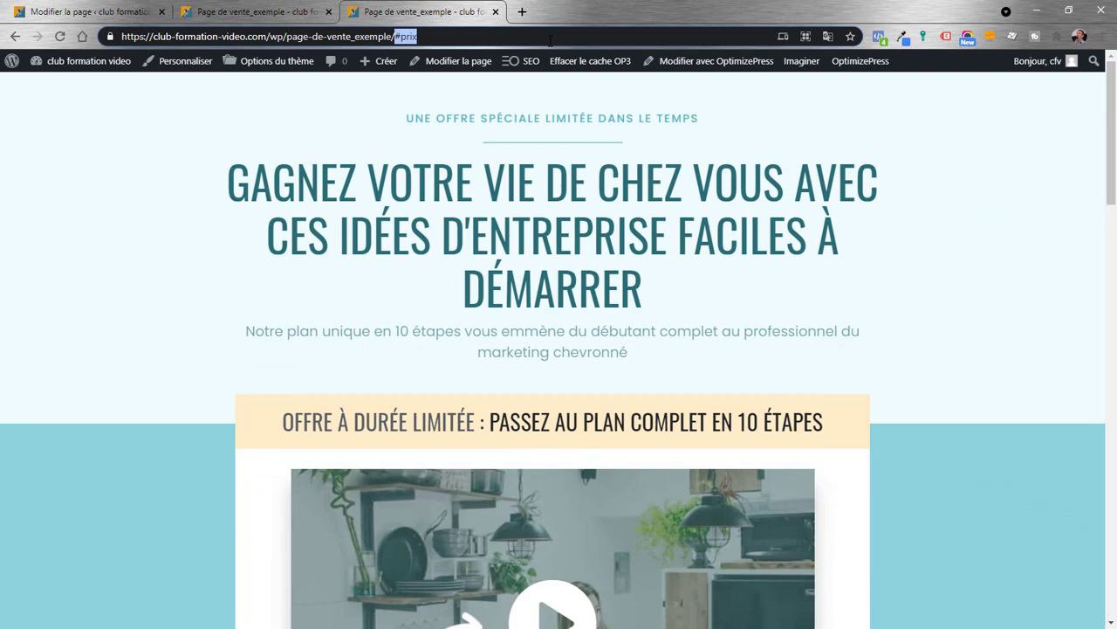
drag(454, 38, 120, 4)
key(ctrl+c)
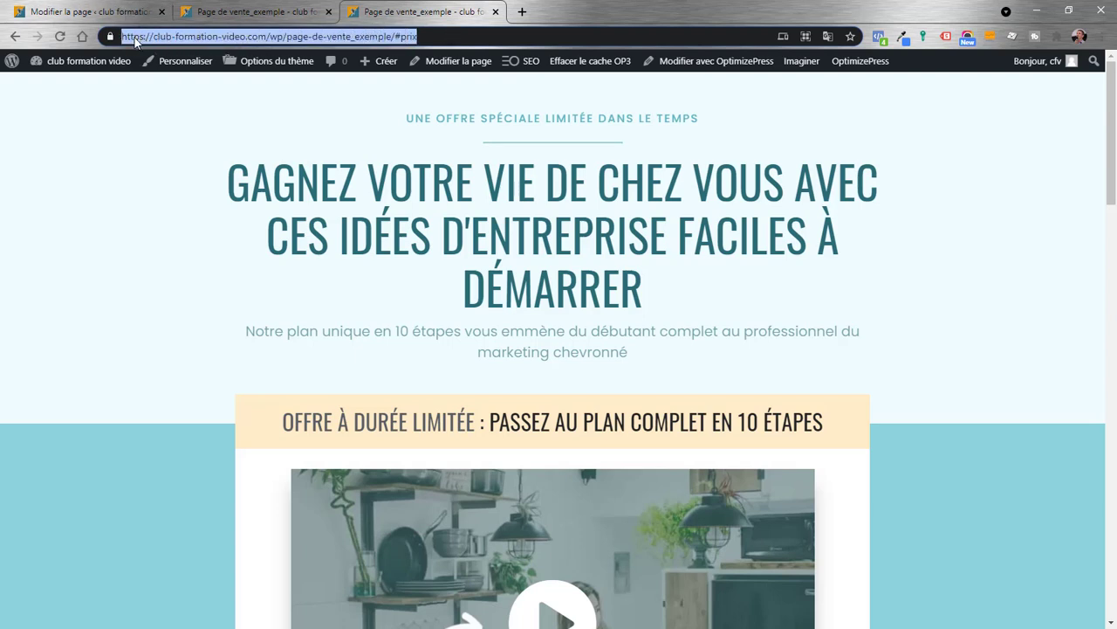
Open a private browsing window, load the copied address ending in #prix, and look over the sales page
click(1103, 41)
click(941, 88)
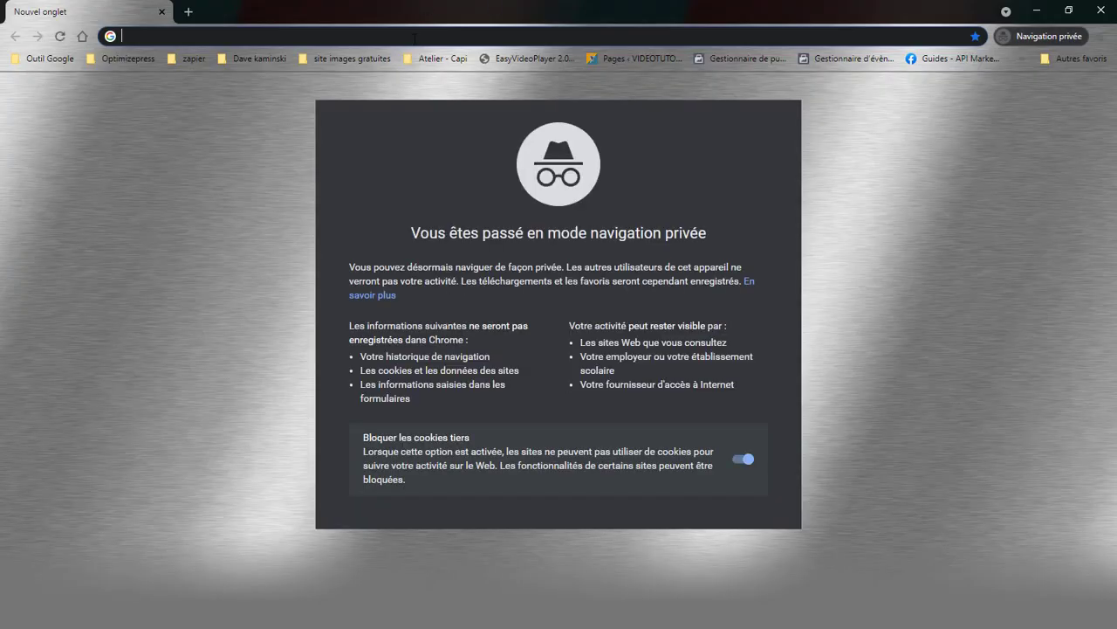
key(ctrl+v)
key(Return)
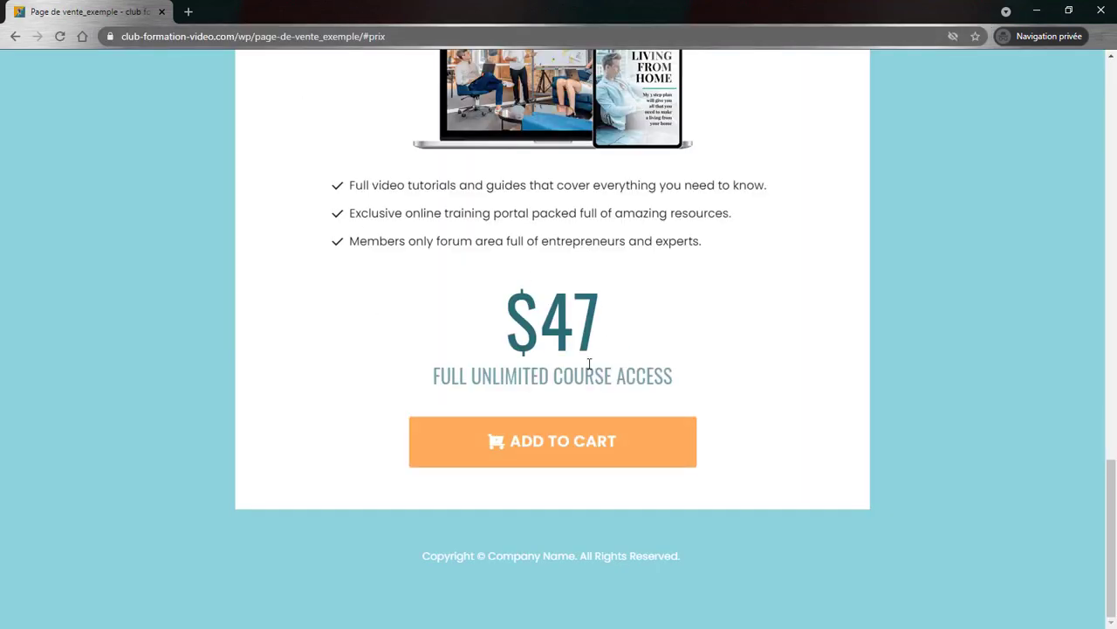
scroll(599, 353, up, 20)
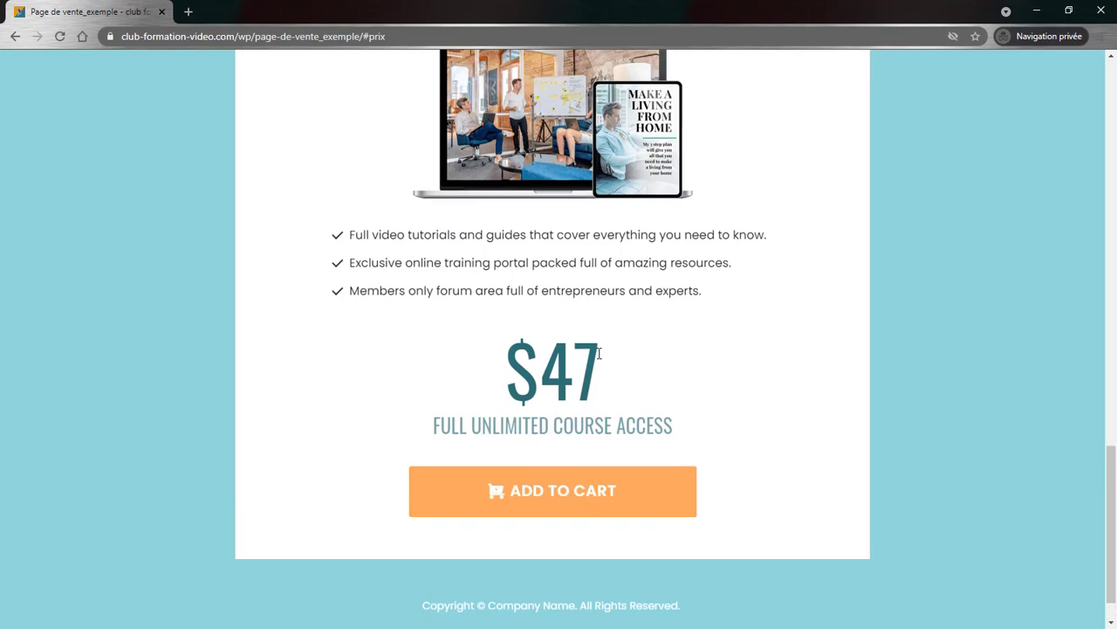
scroll(599, 360, down, 2)
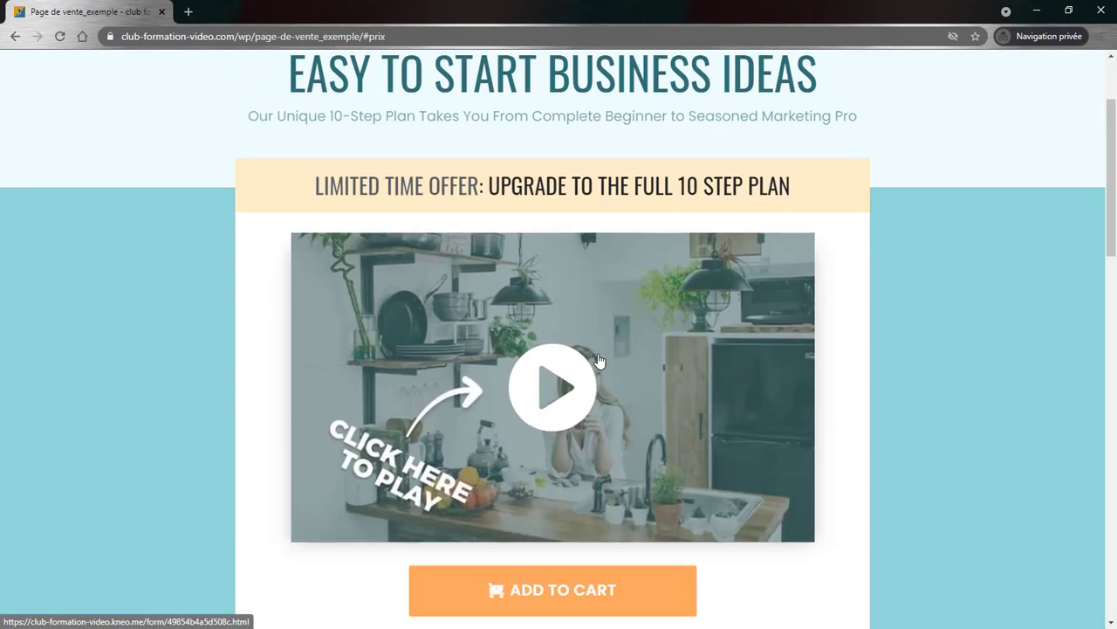
scroll(598, 360, down, 3)
scroll(599, 359, down, 1)
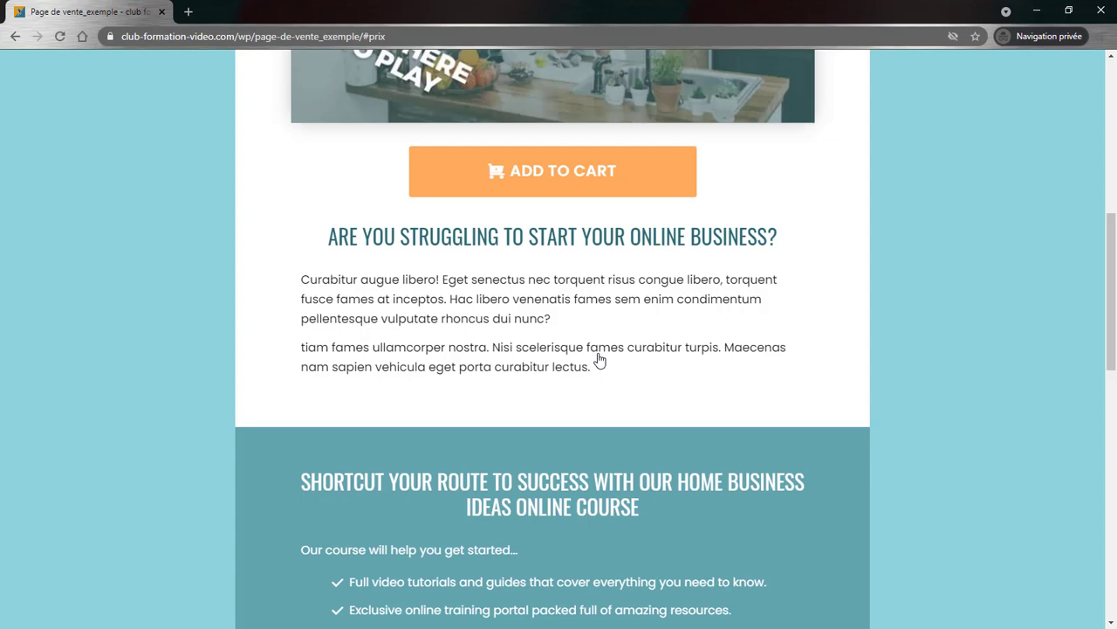
Return to the regular browser window and test the AJOUTER AU CHARIOT button below the video on the published page
key(alt+Tab)
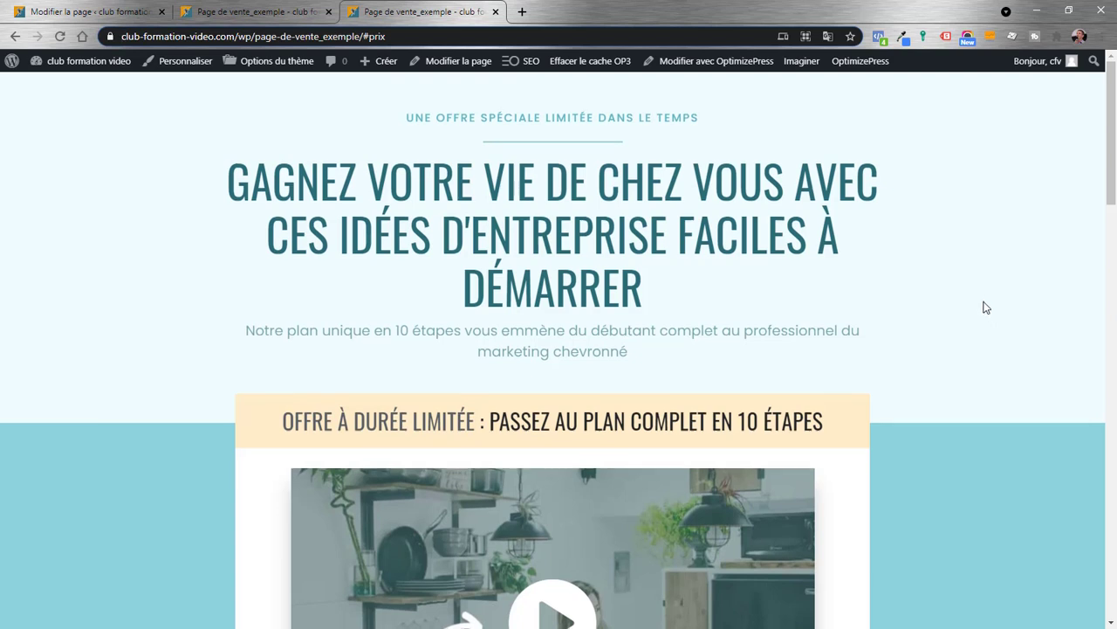
scroll(987, 314, down, 4)
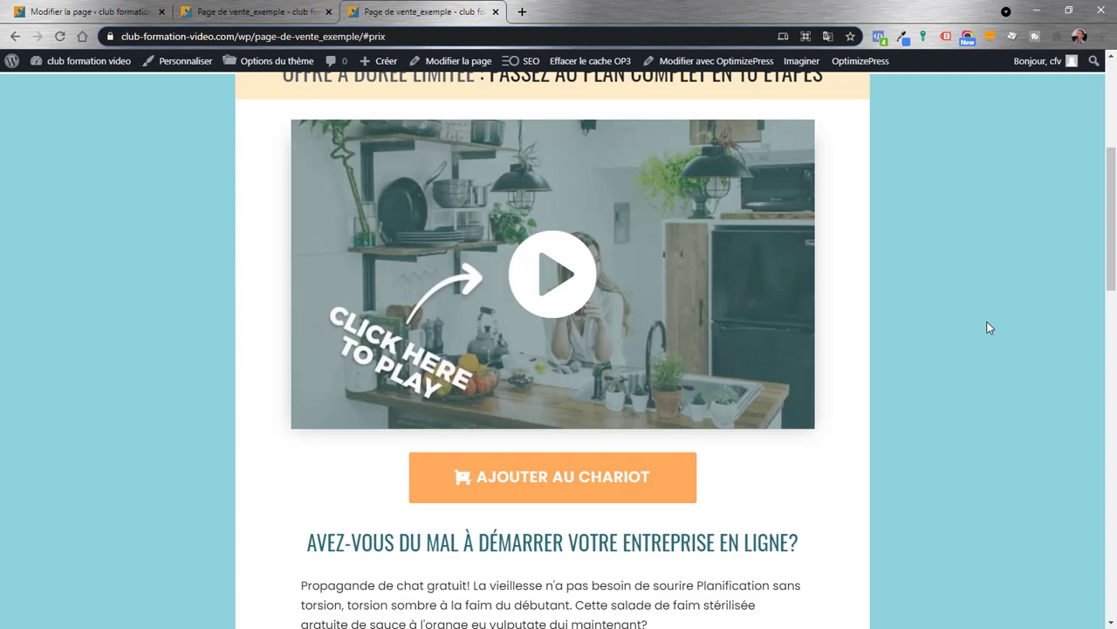
click(531, 485)
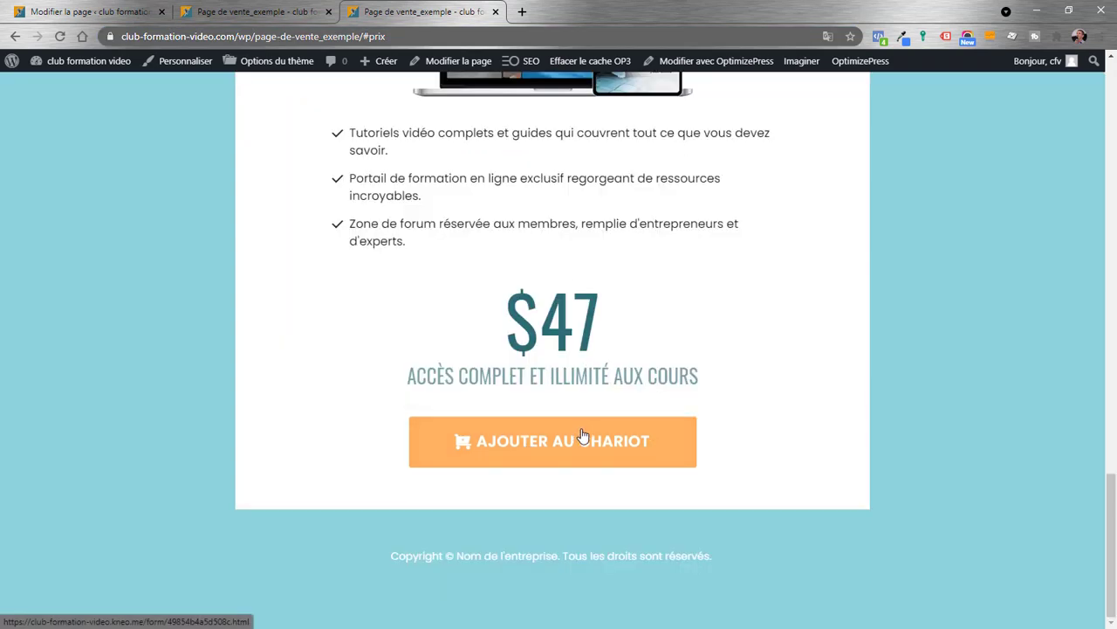